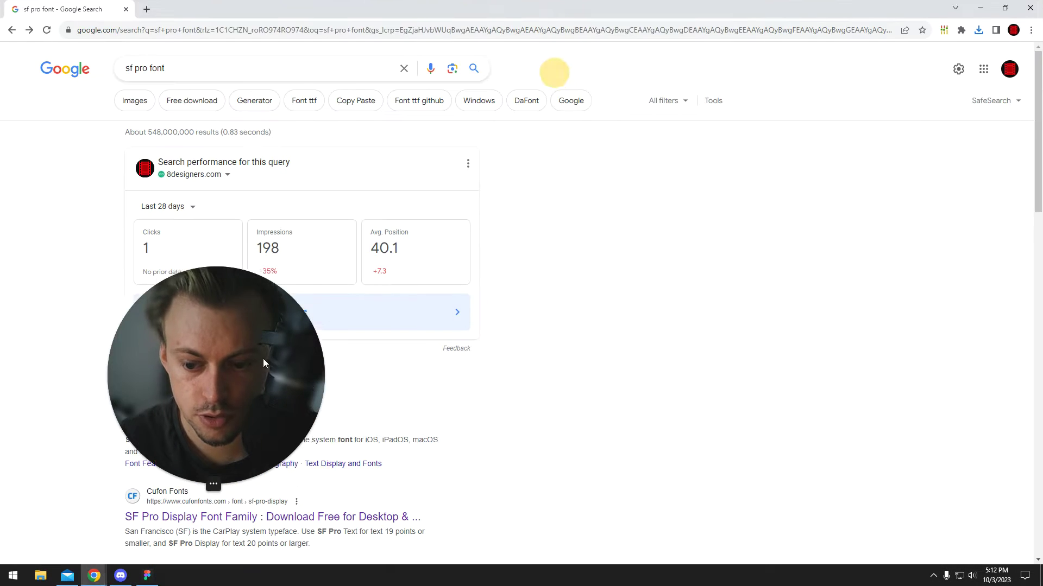
scroll(361, 342, "down", 1)
scroll(349, 337, "down", 1)
Download the SF Pro Display family from Cufon Fonts and open the archive's OTF files
left_click(282, 354)
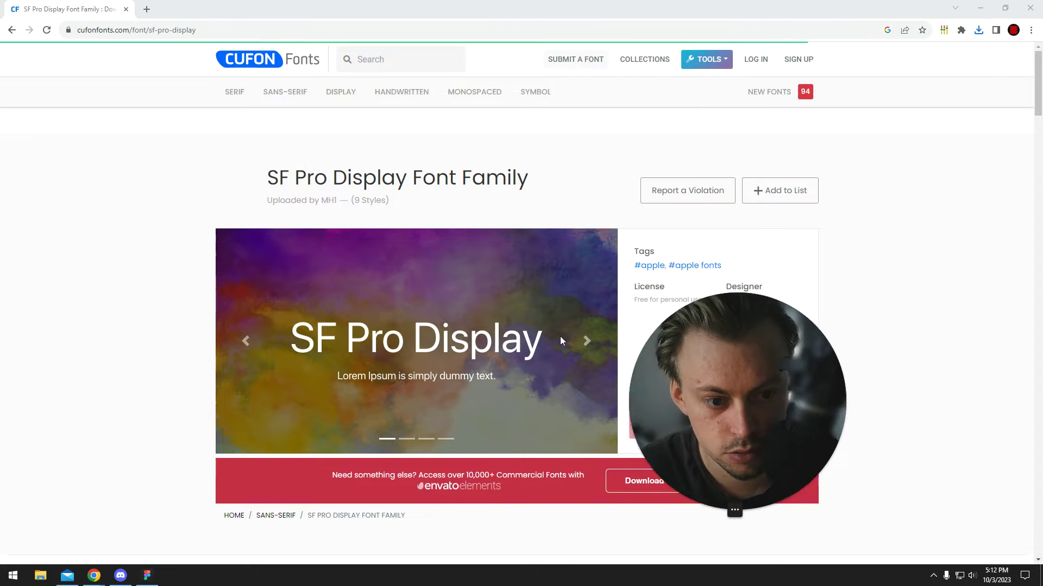
left_click(668, 400)
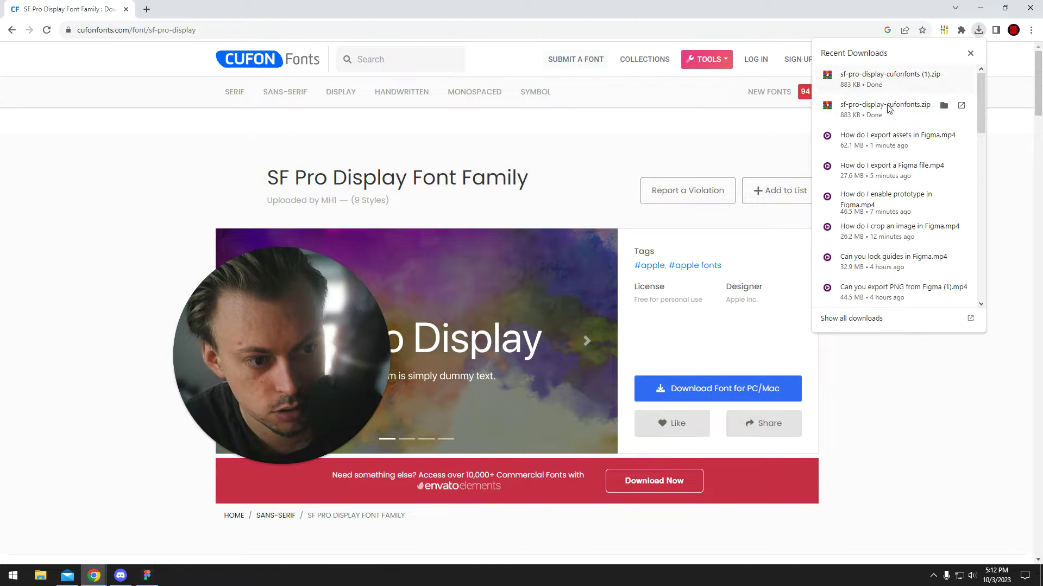
left_click(855, 106)
left_click_drag(455, 364, 245, 248)
left_click(617, 305)
Preview the Medium font file, then create a new folder inside Downloads\Fonts
double_click(228, 280)
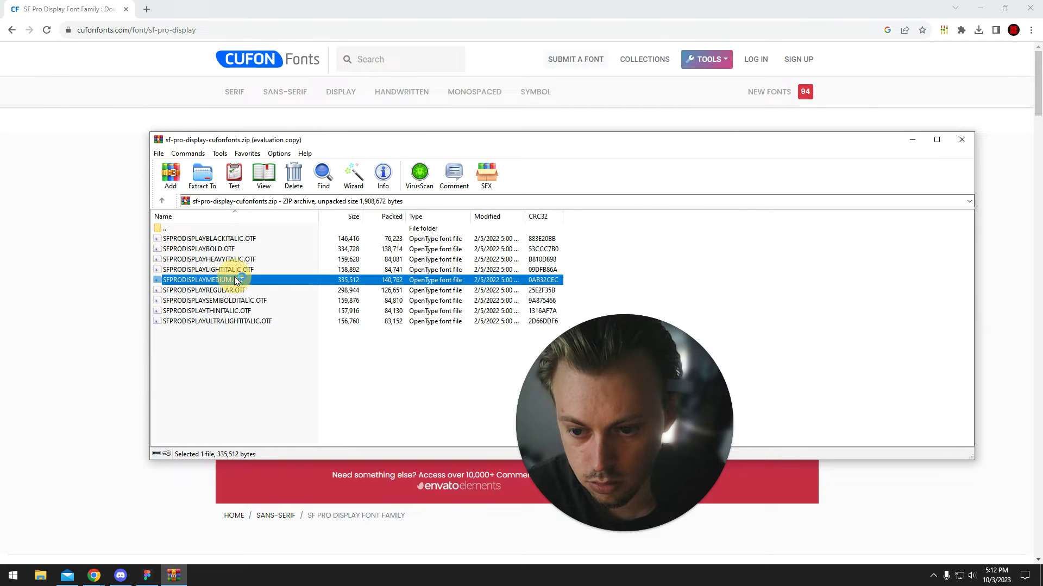
left_click(799, 32)
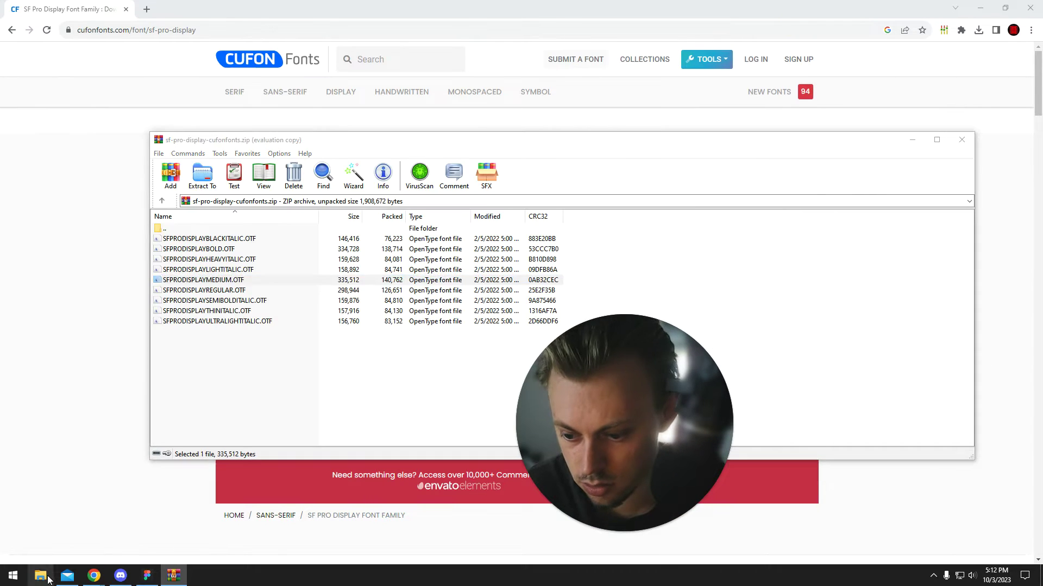
key("super+e")
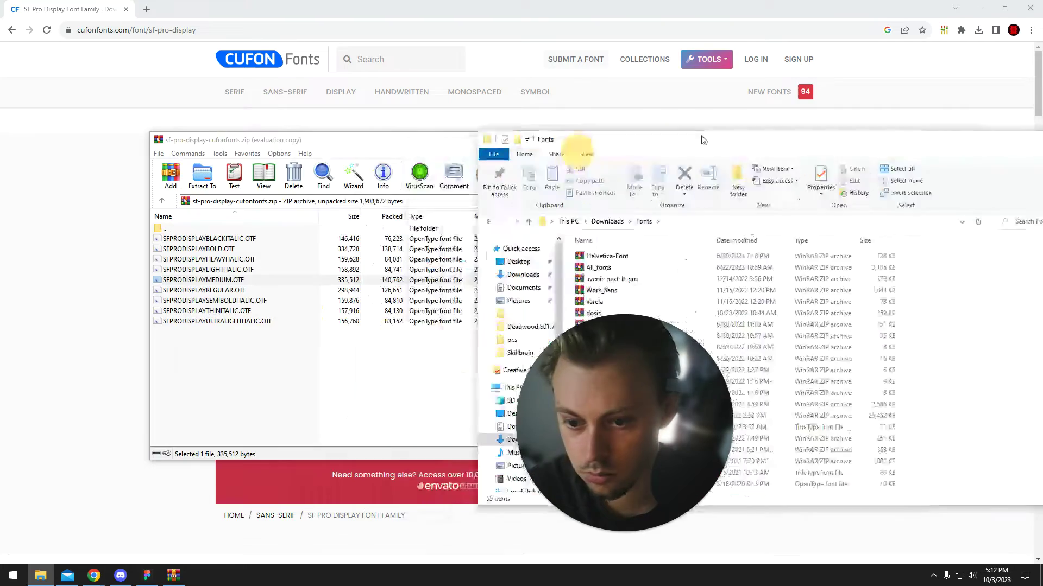
right_click(917, 334)
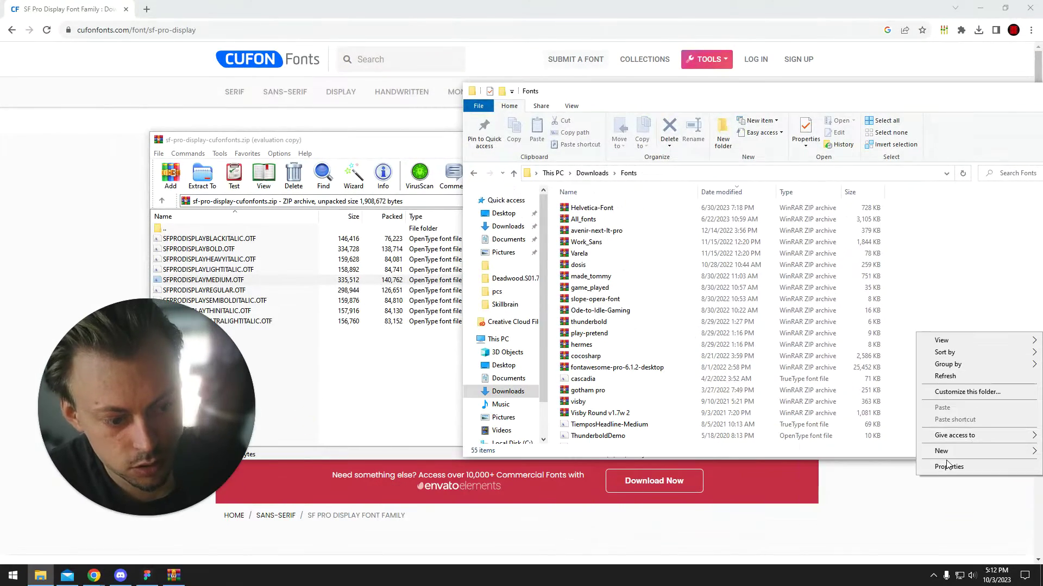
mouse_move(942, 450)
left_click(839, 453)
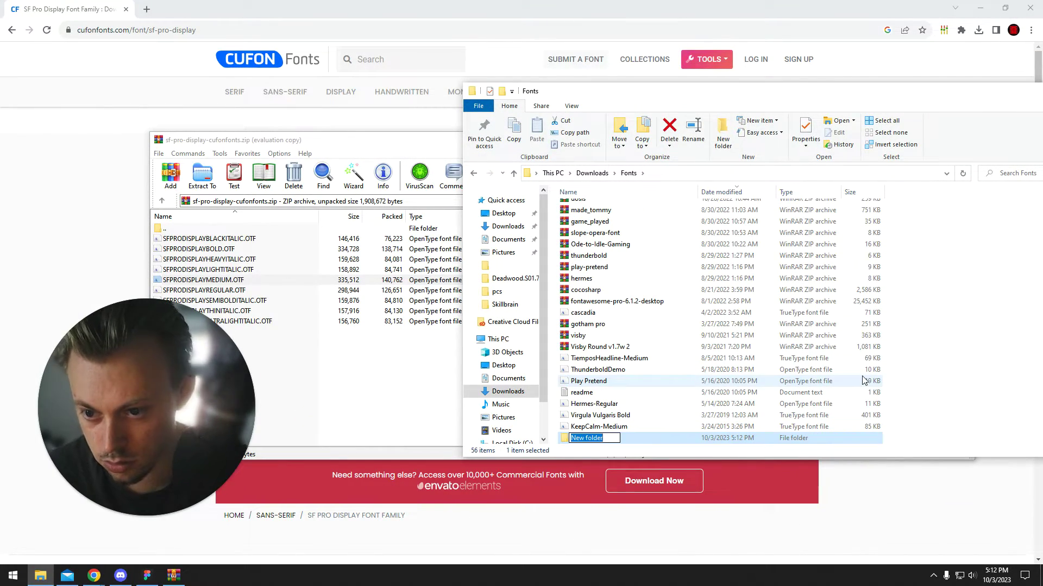
type("SF Pro")
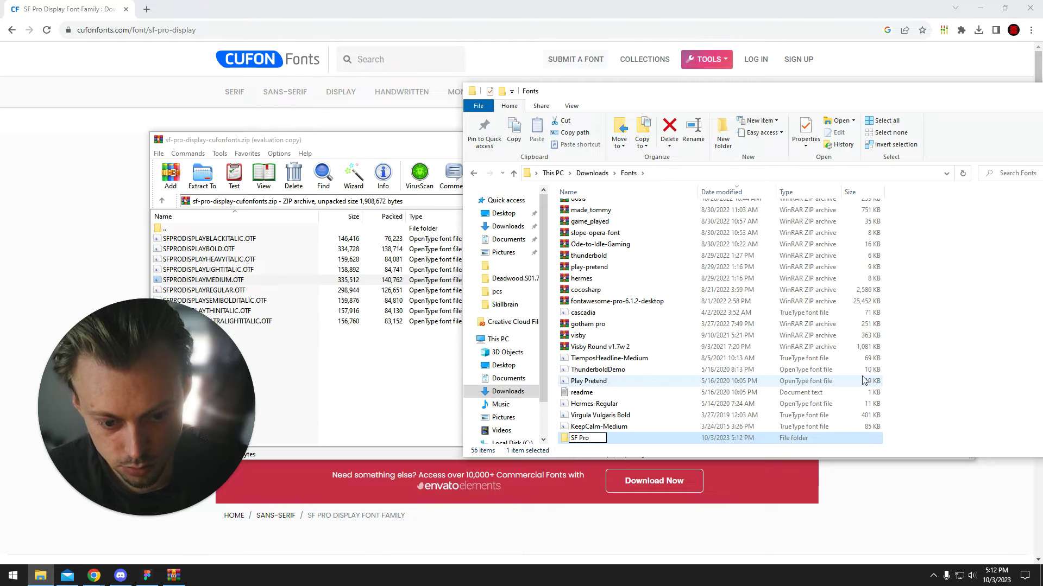
Name the folder 'SF Pro', extract all nine font files into it, and close WinRAR
key("Return")
key("Return")
left_click_drag(277, 375, 244, 236)
left_click_drag(203, 270, 1006, 310)
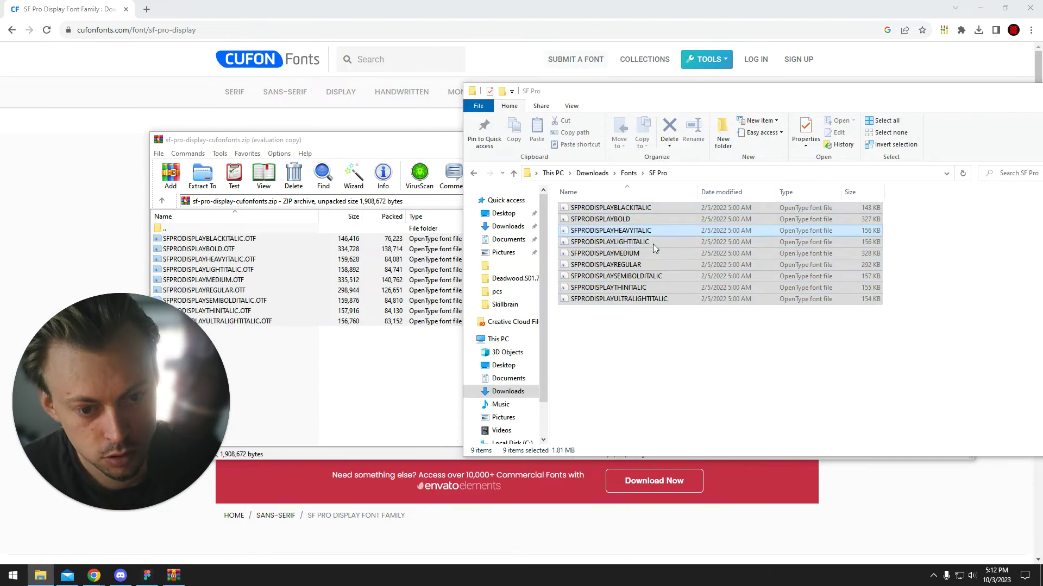
key("alt+F4")
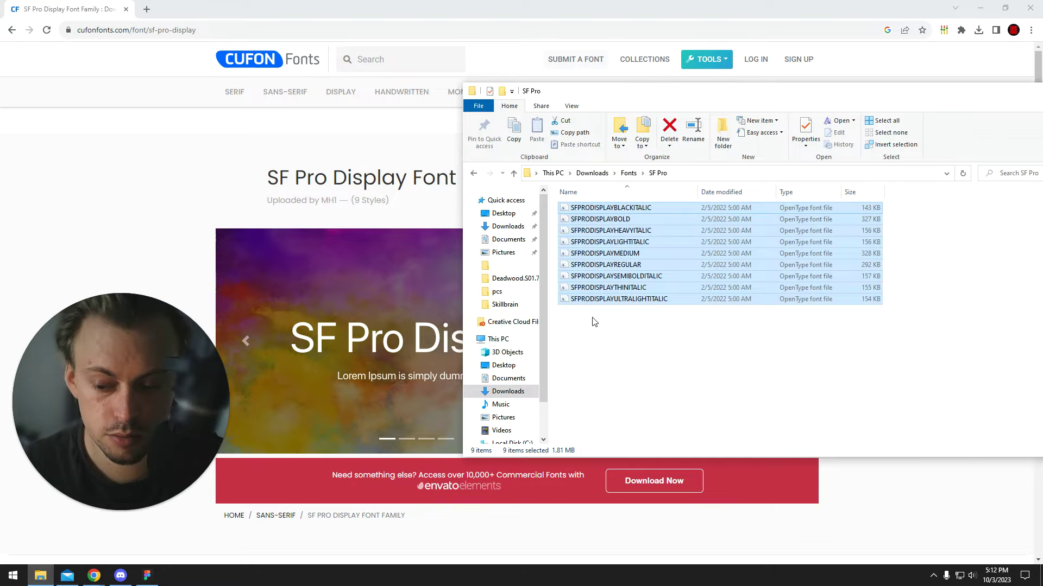
Install the nine selected SF Pro Display OTF files for all users, then switch to Chrome
right_click(593, 250)
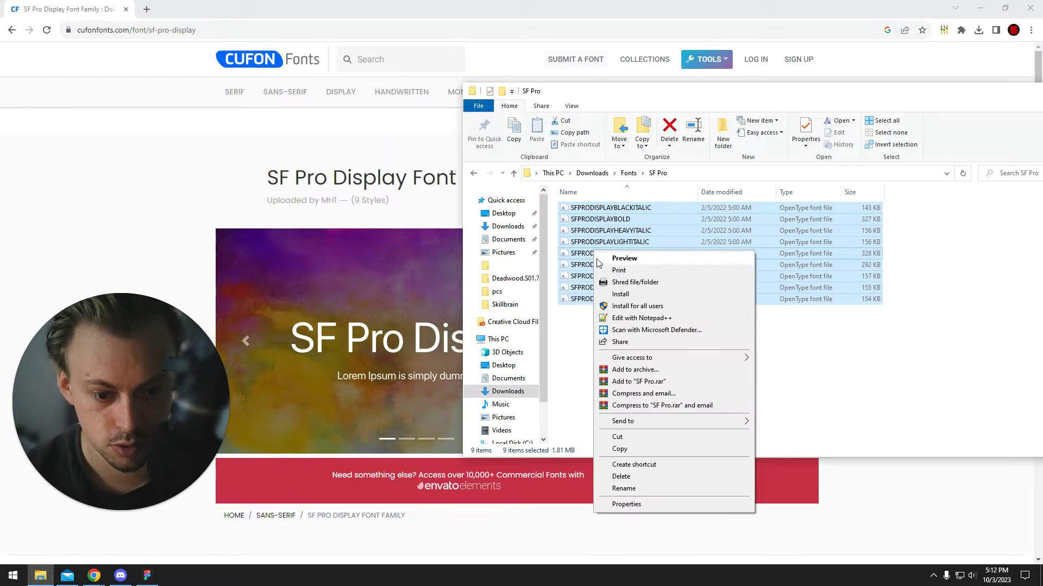
left_click(644, 310)
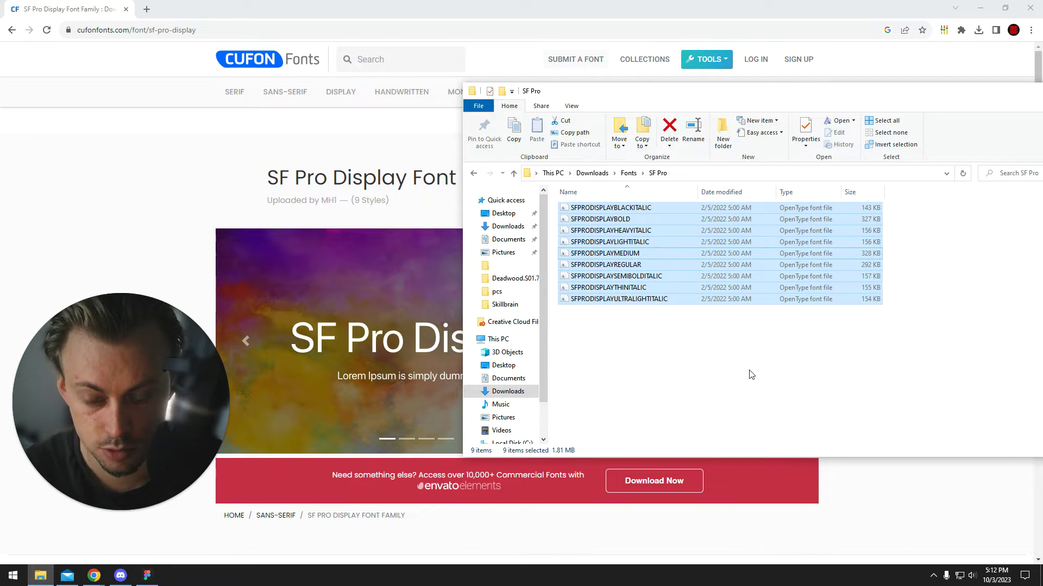
left_click(682, 331)
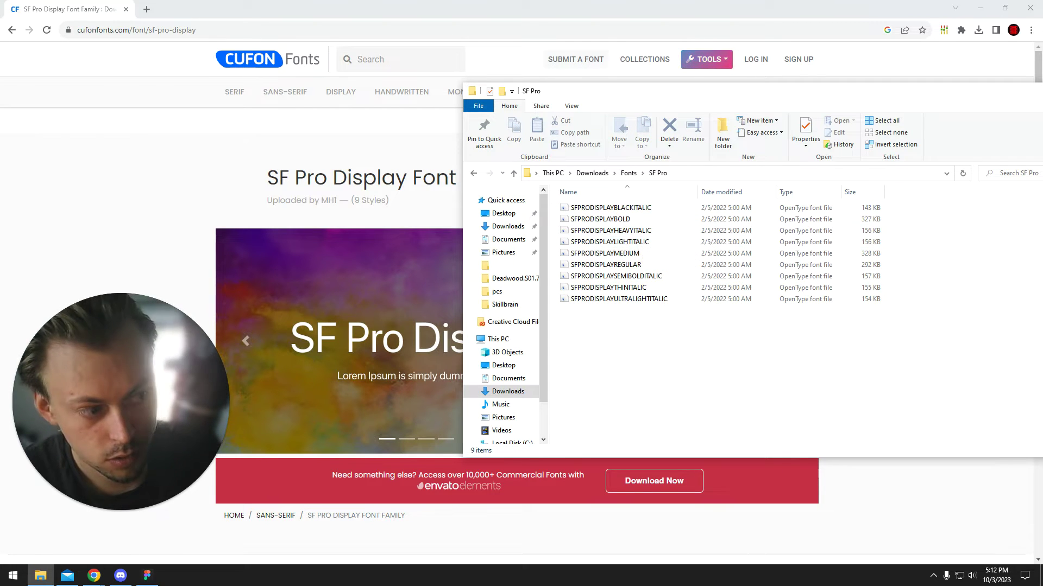
key("alt+Tab")
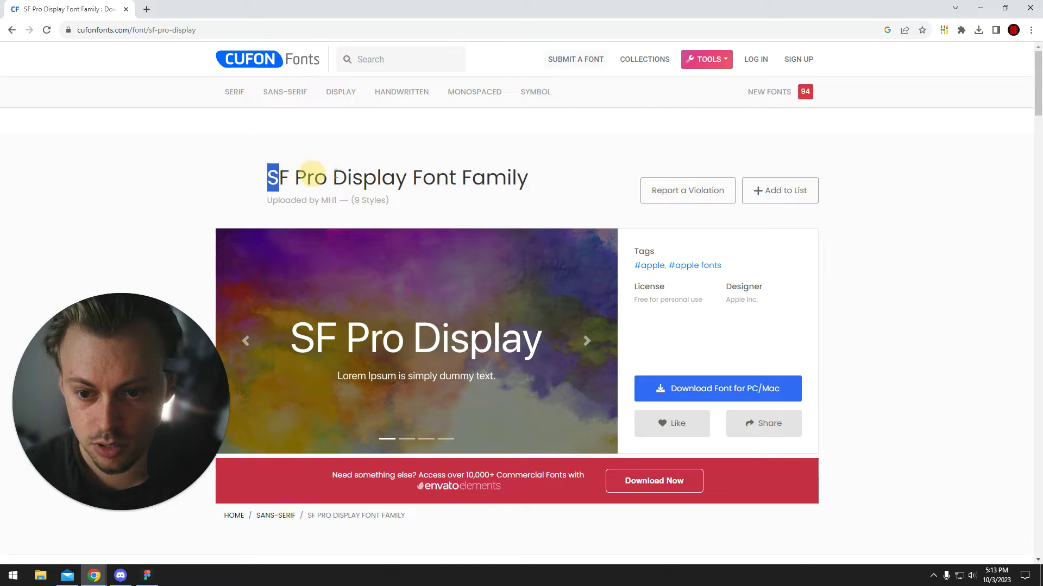
Close the Dating app file, quit Figma, and relaunch it from the Start menu
left_click(146, 576)
mouse_move(155, 10)
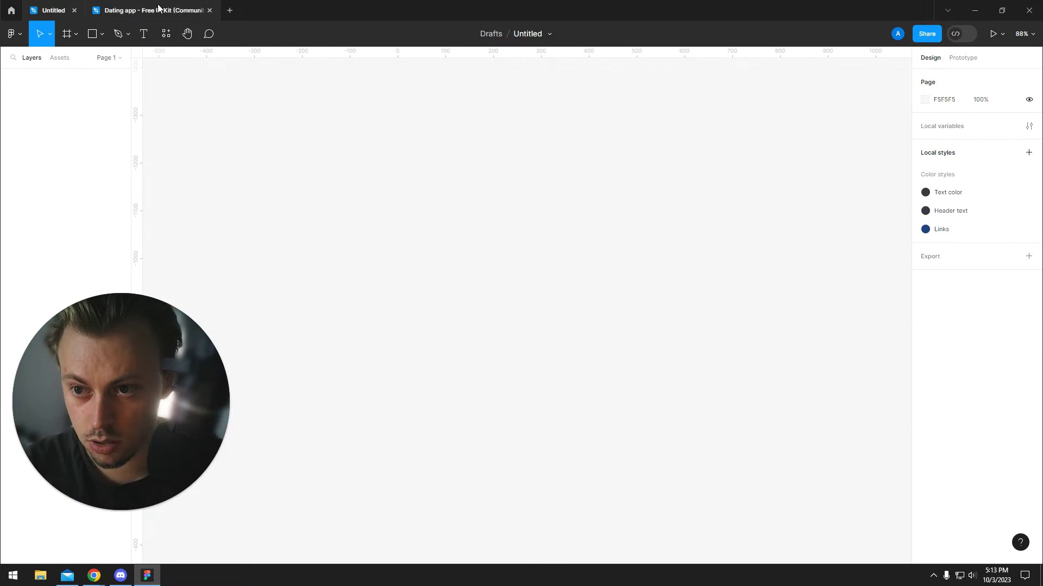
left_click(211, 10)
left_click(1029, 10)
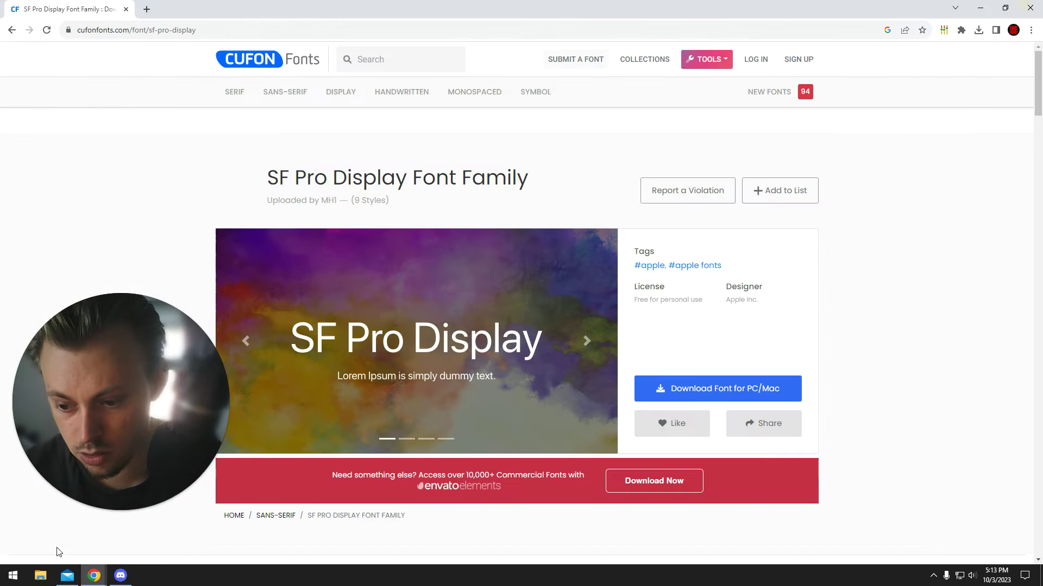
left_click(12, 576)
type("figma")
left_click(82, 286)
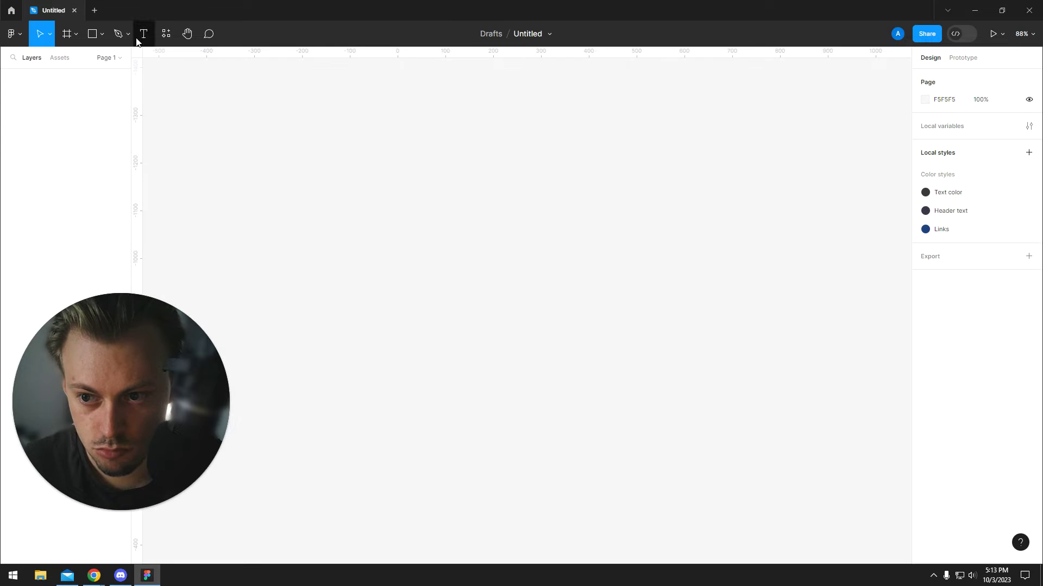
Place a new text layer reading 'text' on the Untitled canvas
left_click(140, 36)
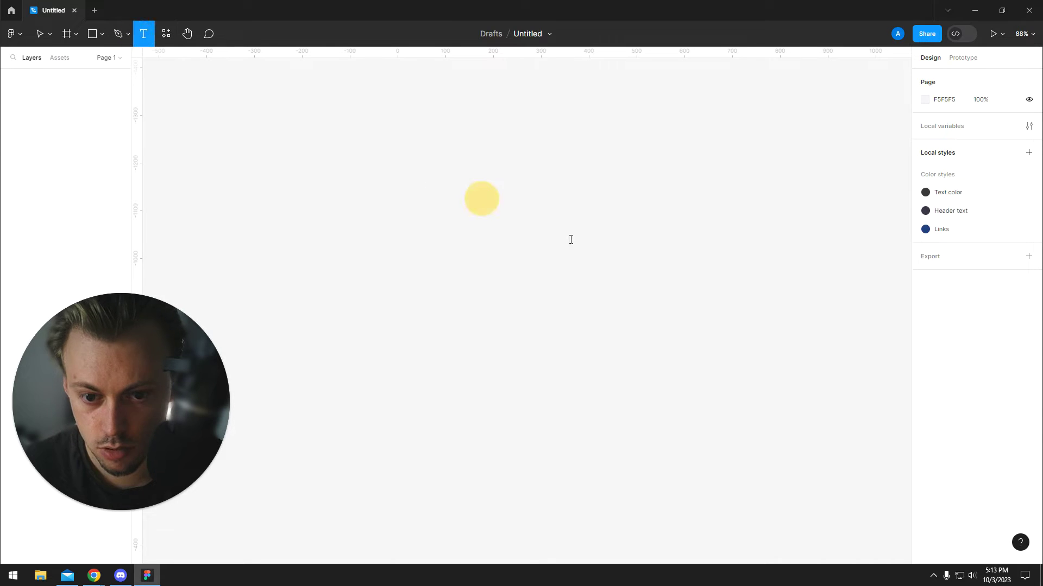
left_click(482, 198)
type("text")
key("Escape")
Select the text layer and set its font to SF Pro Display
left_click_drag(543, 156, 473, 196)
scroll(463, 182, "up", 3)
scroll(463, 182, "up", 3)
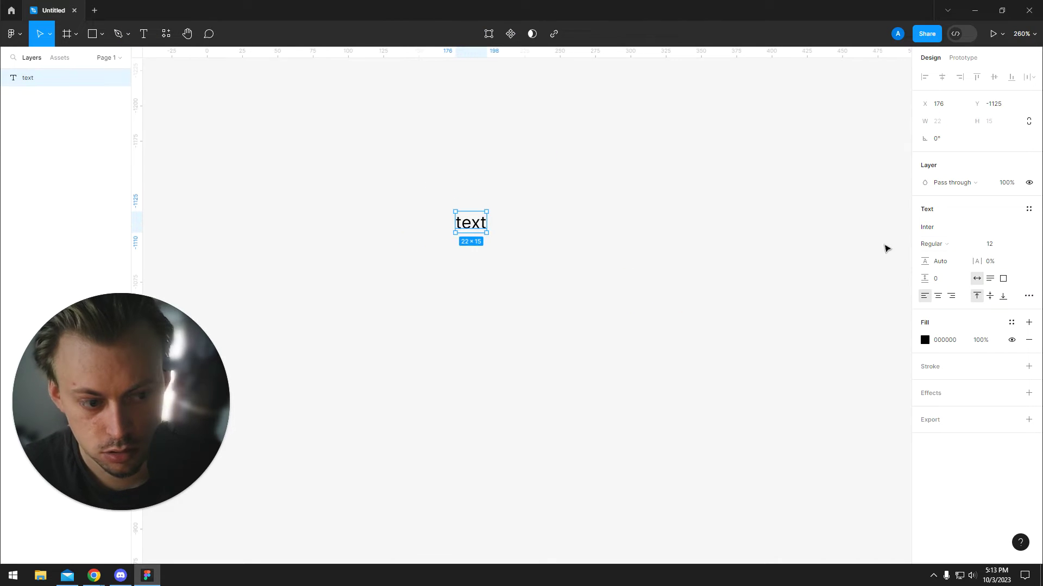
left_click(935, 228)
type("sf")
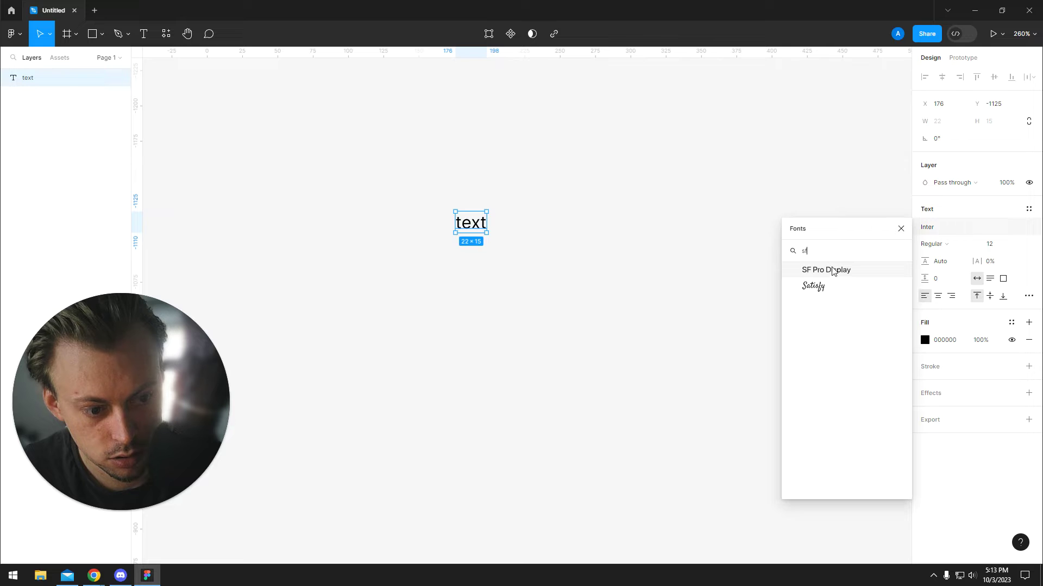
left_click(831, 271)
left_click(951, 231)
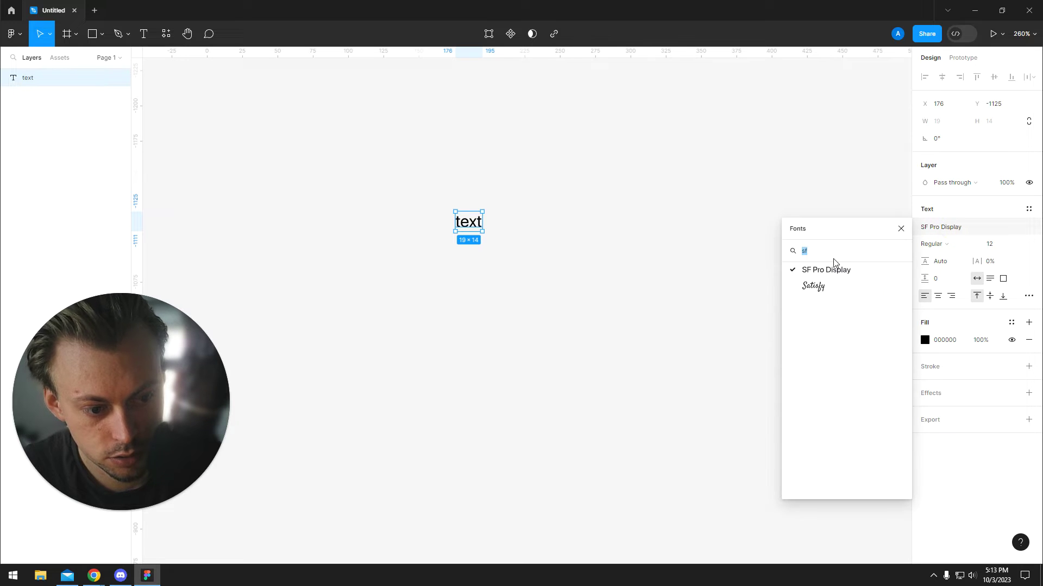
left_click(824, 271)
Set the weight to Semibold Italic, reselect the layer, and switch to Chrome
left_click(931, 244)
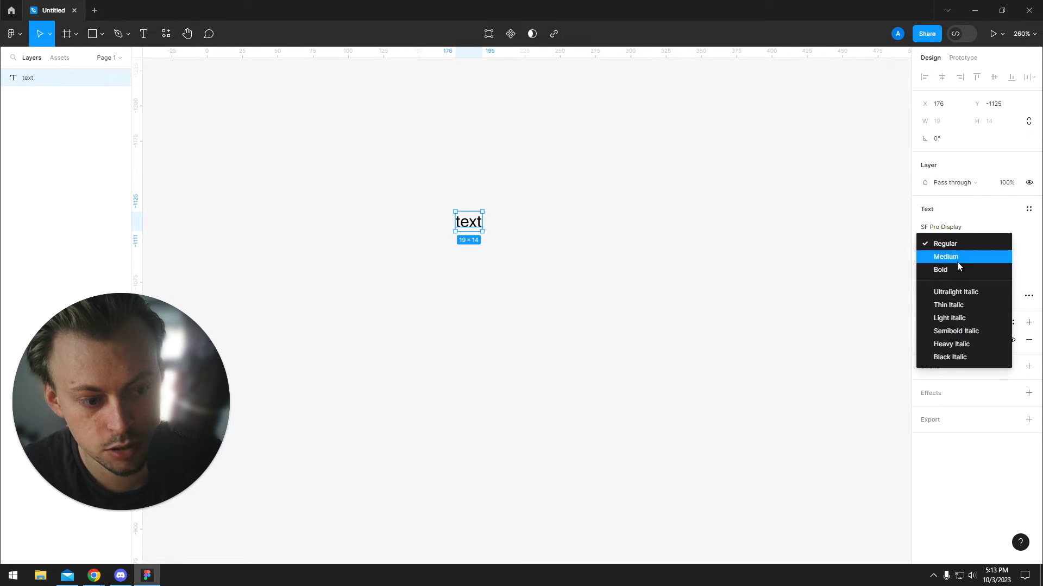
left_click(949, 331)
left_click(559, 275)
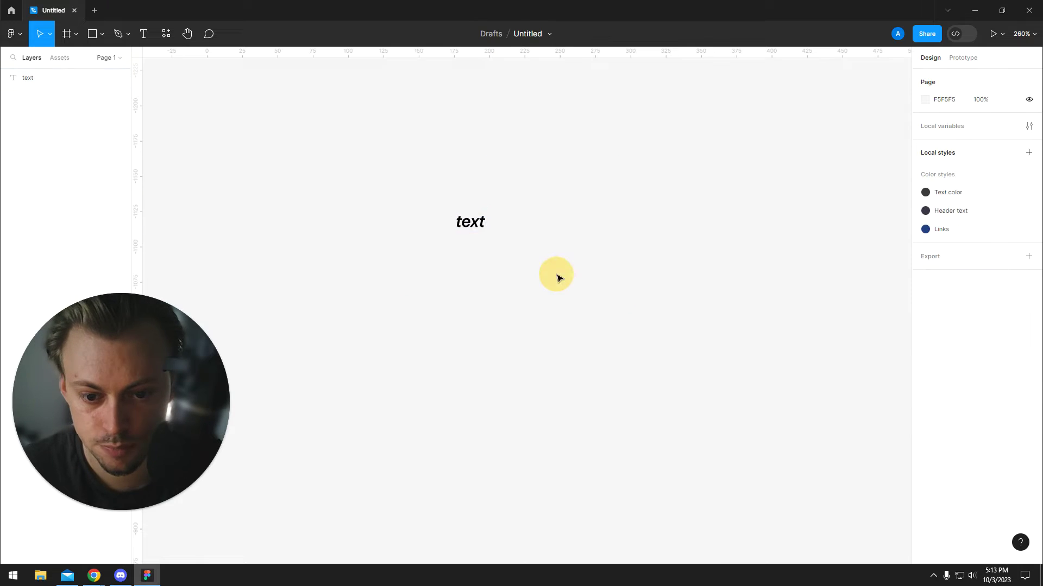
left_click_drag(534, 168, 420, 283)
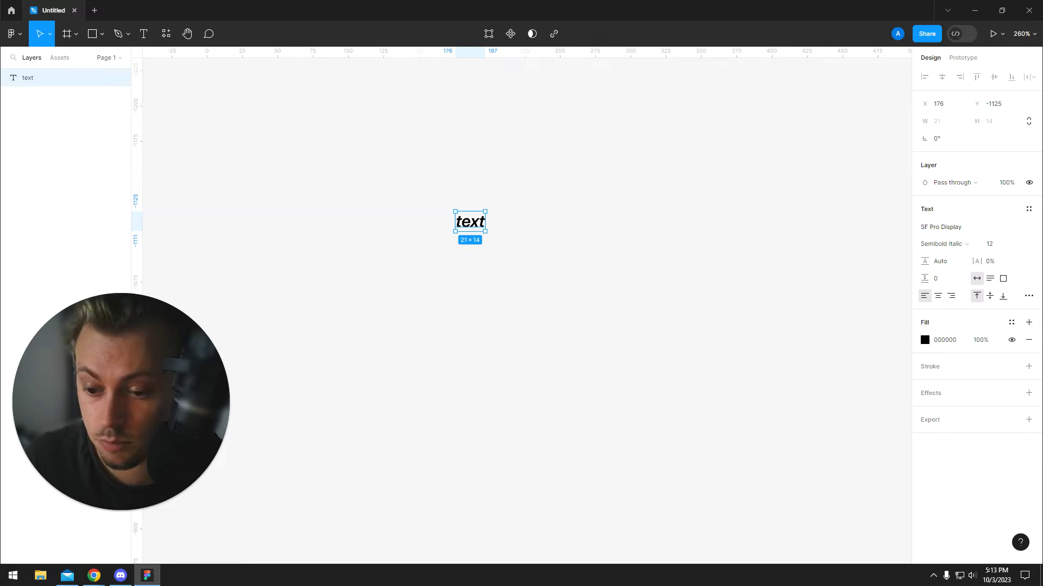
key("alt+Tab")
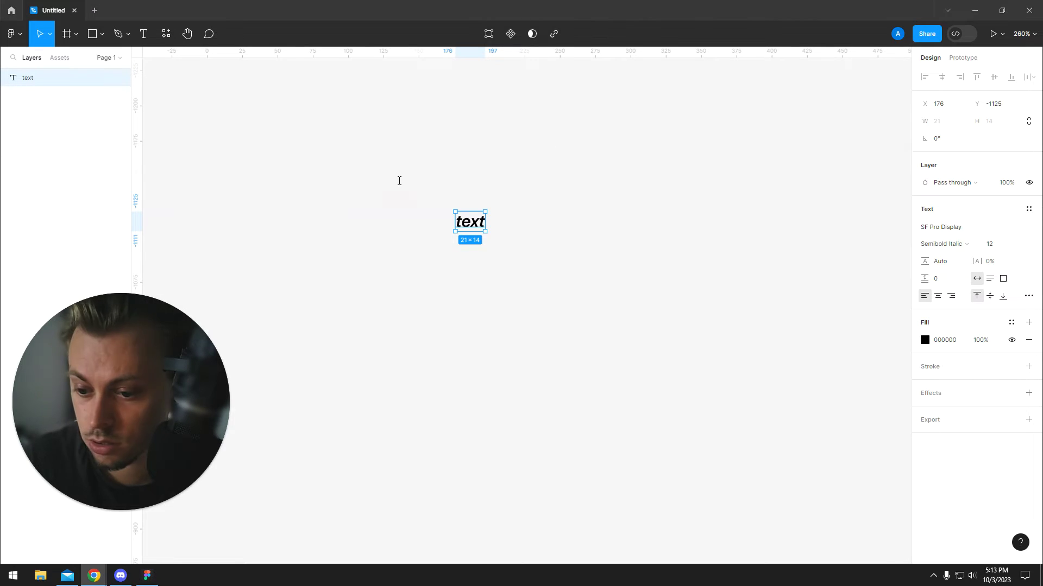
type("figma s")
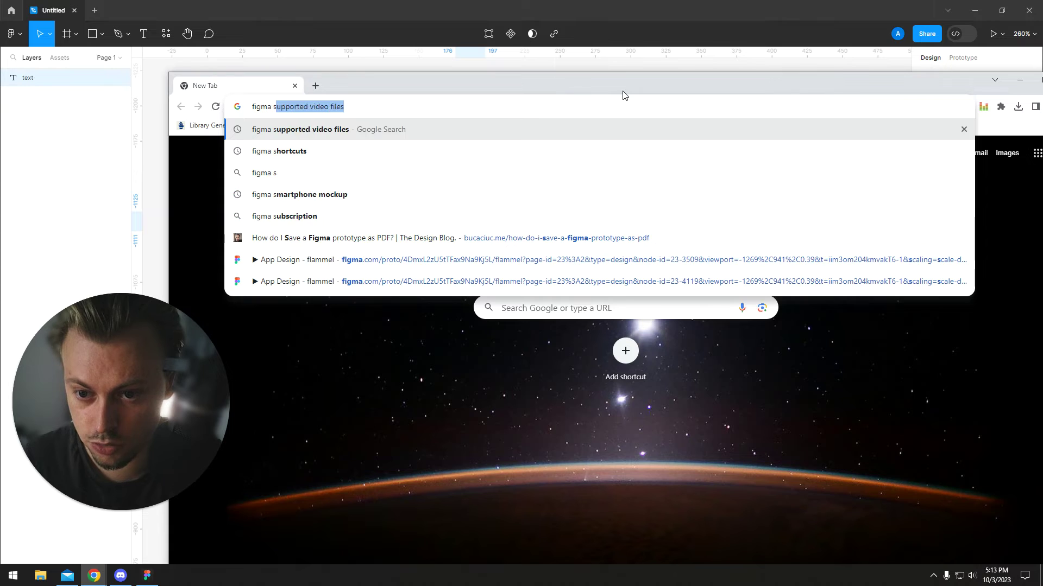
Search Google for 'figma fonts installer'
key("BackSpace")
type("font")
key("Return")
scroll(467, 403, "down", 2)
scroll(406, 322, "down", 3)
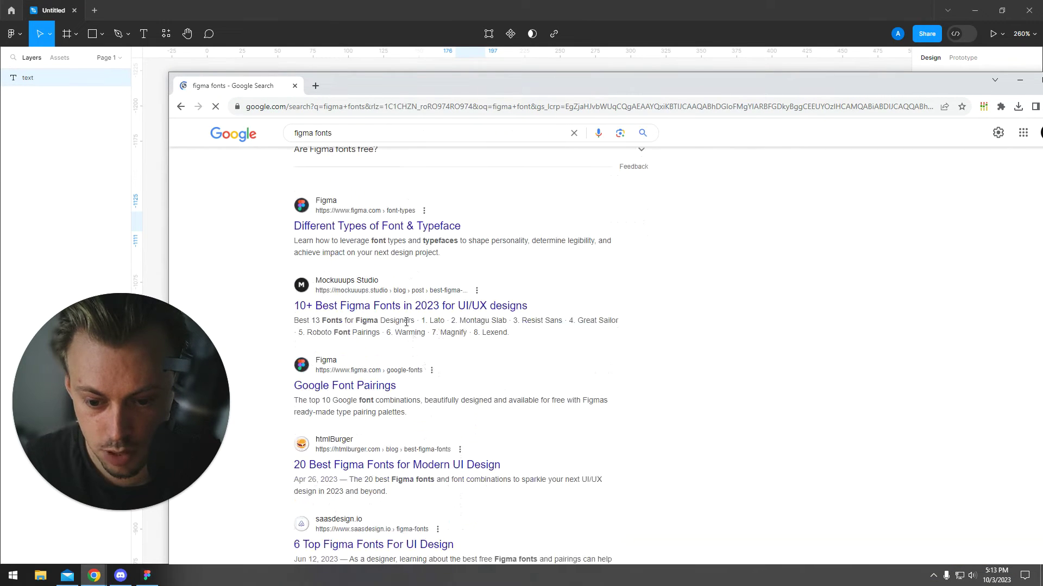
left_click(362, 133)
type("installer")
key("Return")
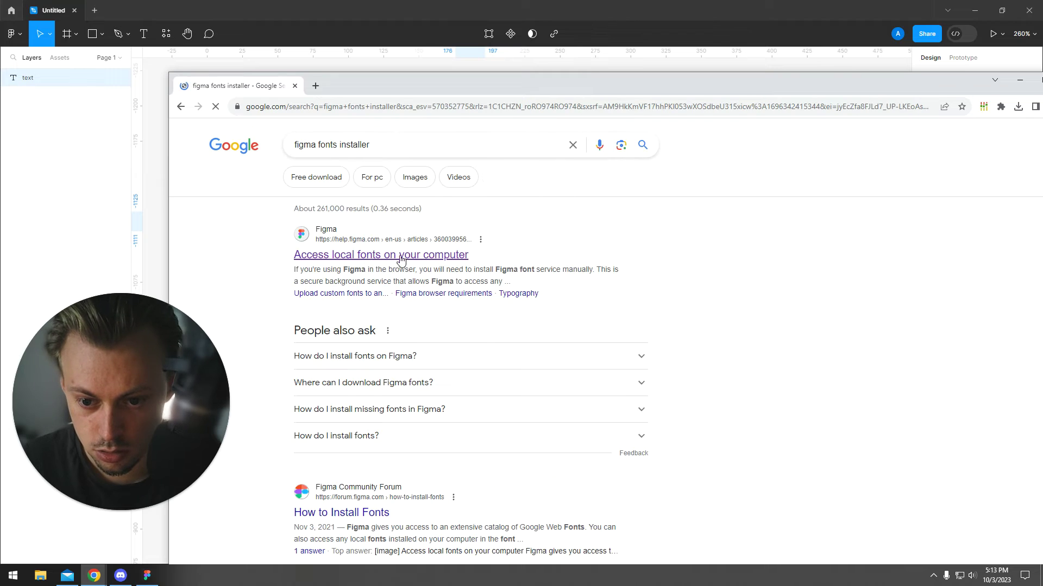
Open Figma's downloads page in a maximized window to reach the Font installers section
left_click(366, 255)
key("alt+Left")
scroll(419, 324, "down", 2)
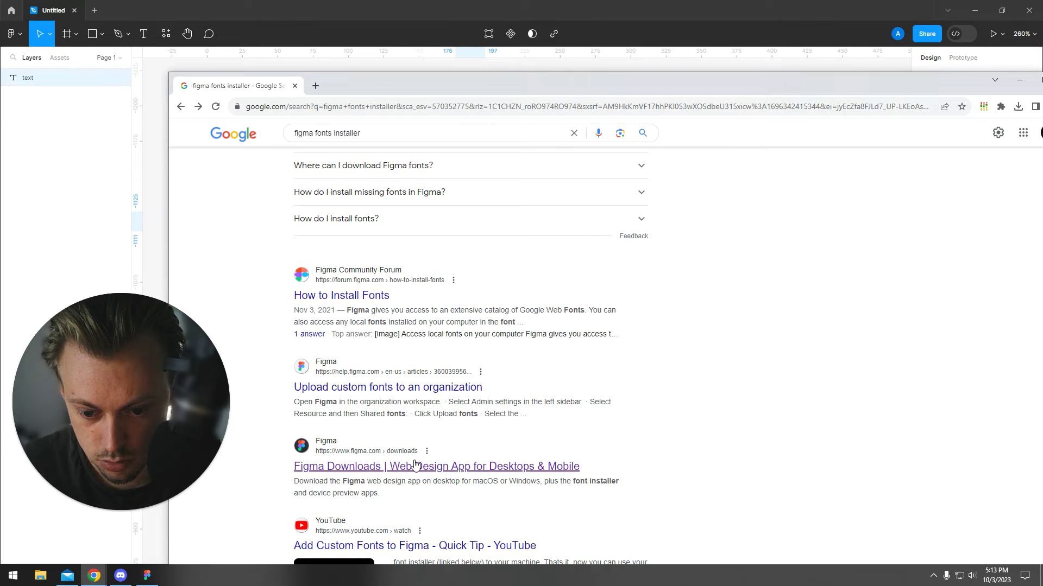
double_click(482, 87)
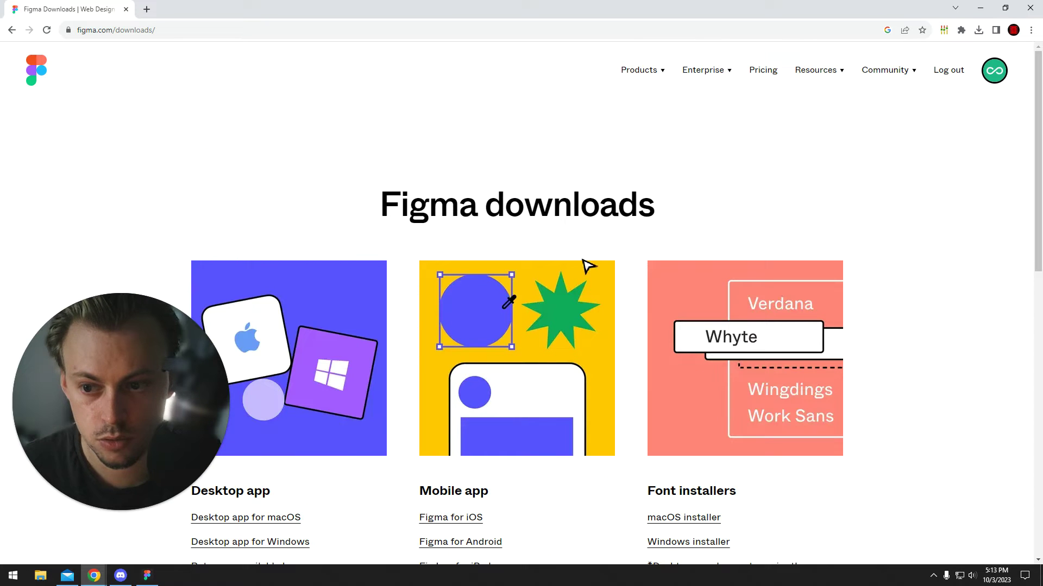
scroll(575, 174, "down", 2)
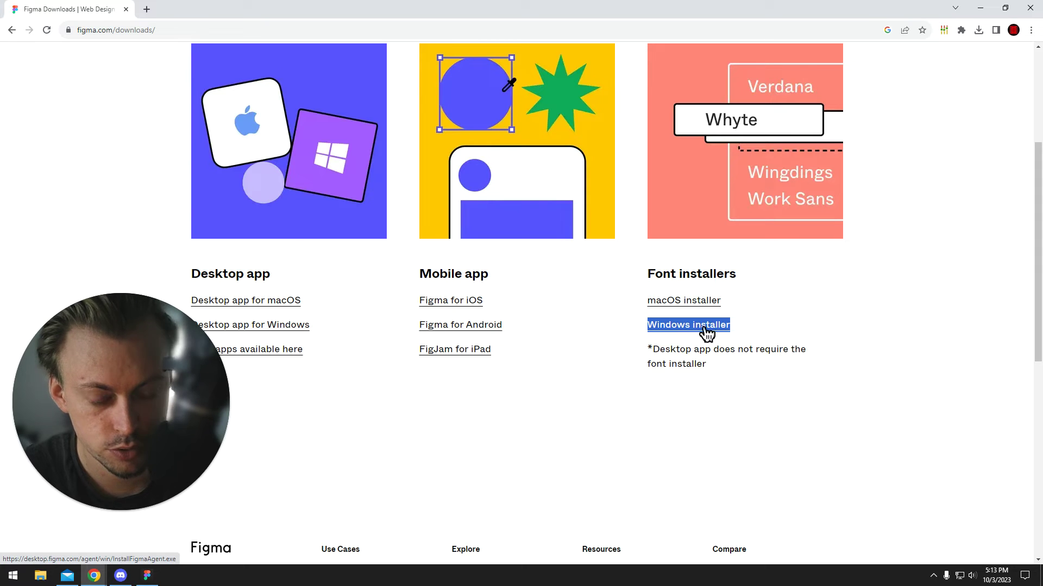
left_click(766, 303)
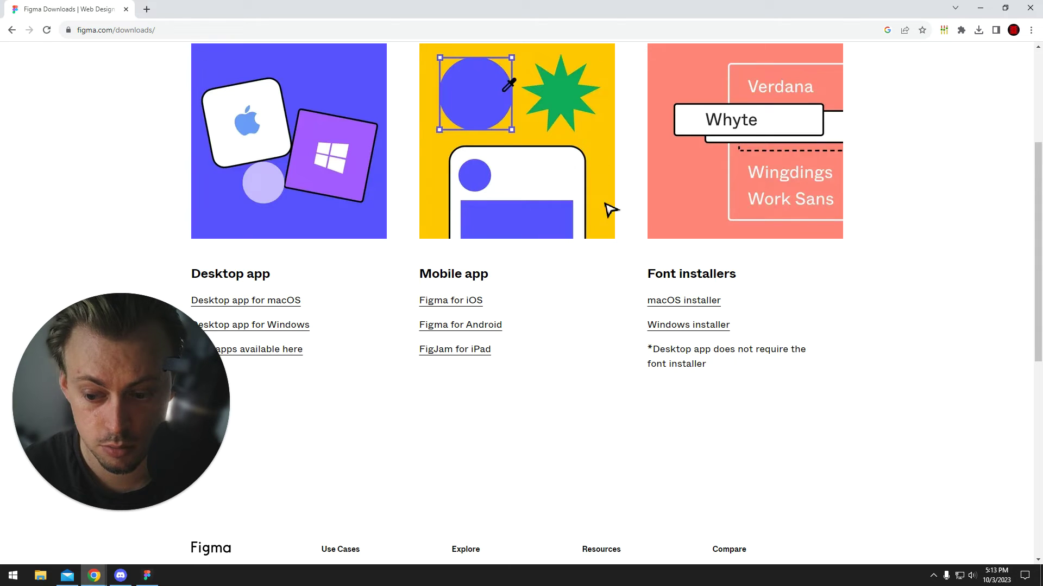
scroll(609, 209, "up", 3)
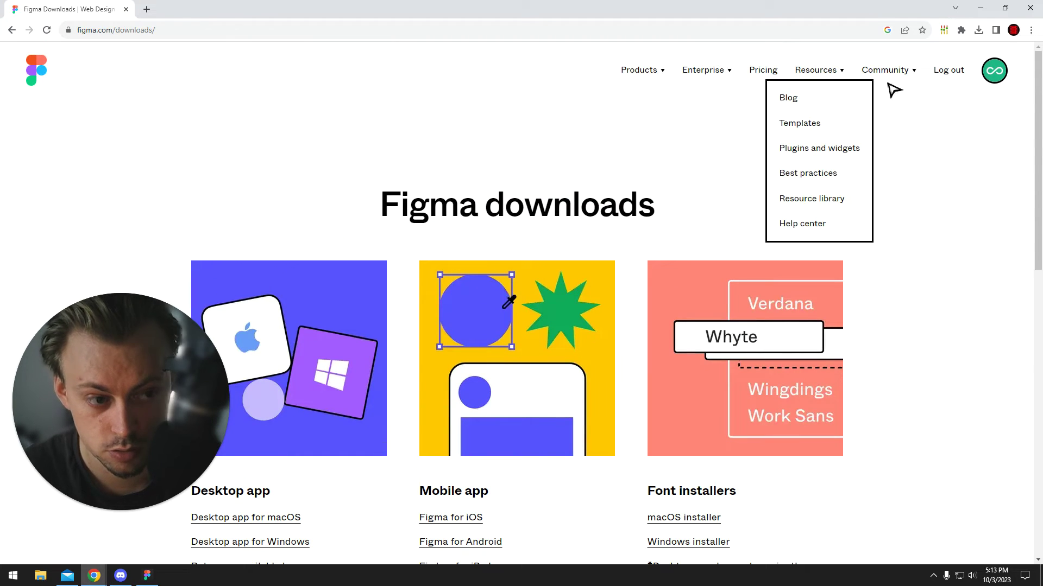
Nudge the 'text' layer slightly right, then bring Chrome back and move its window right
left_click(1032, 9)
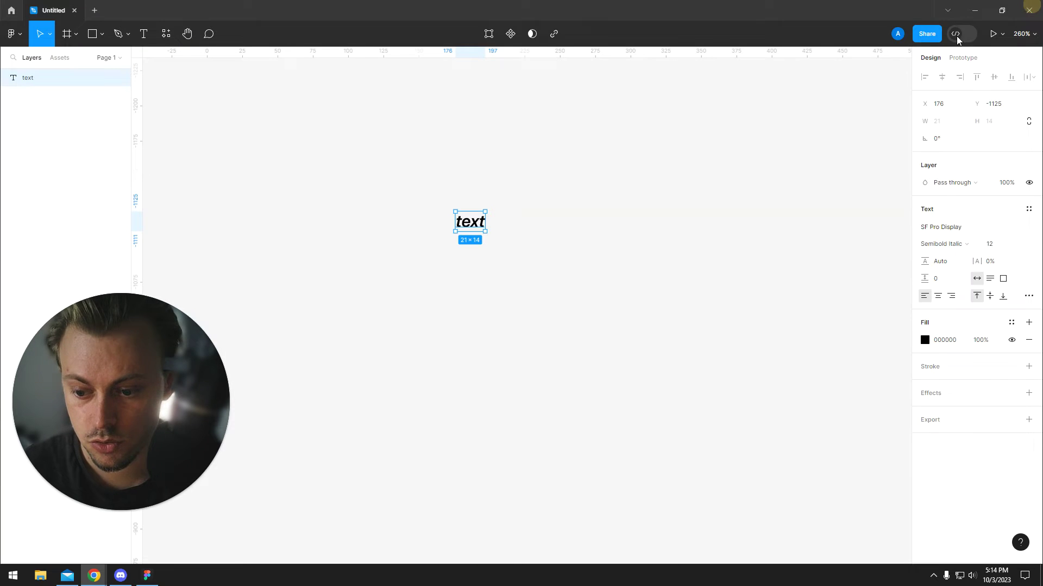
left_click(628, 158)
left_click(481, 223)
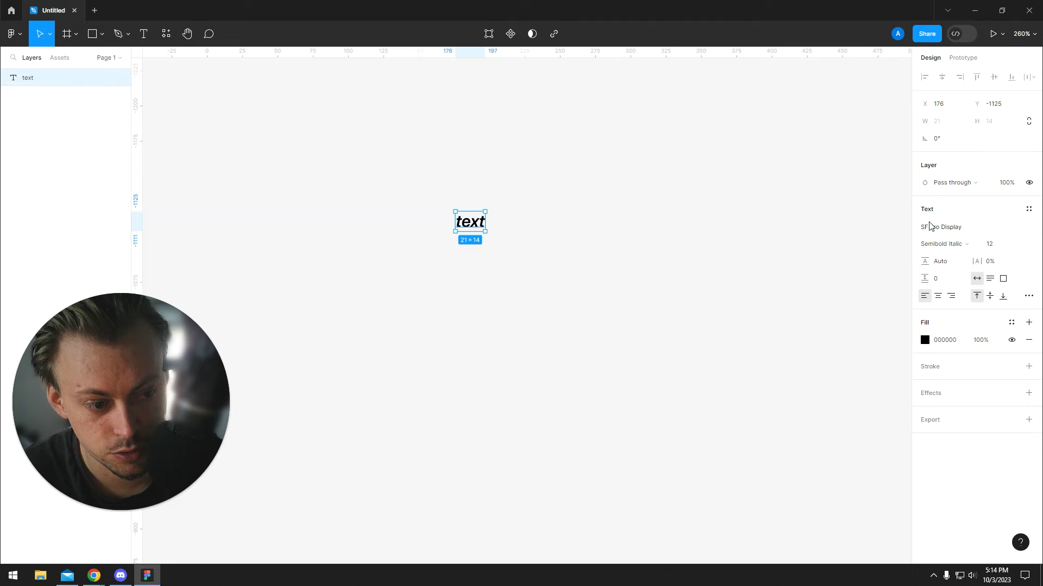
left_click_drag(554, 157, 448, 248)
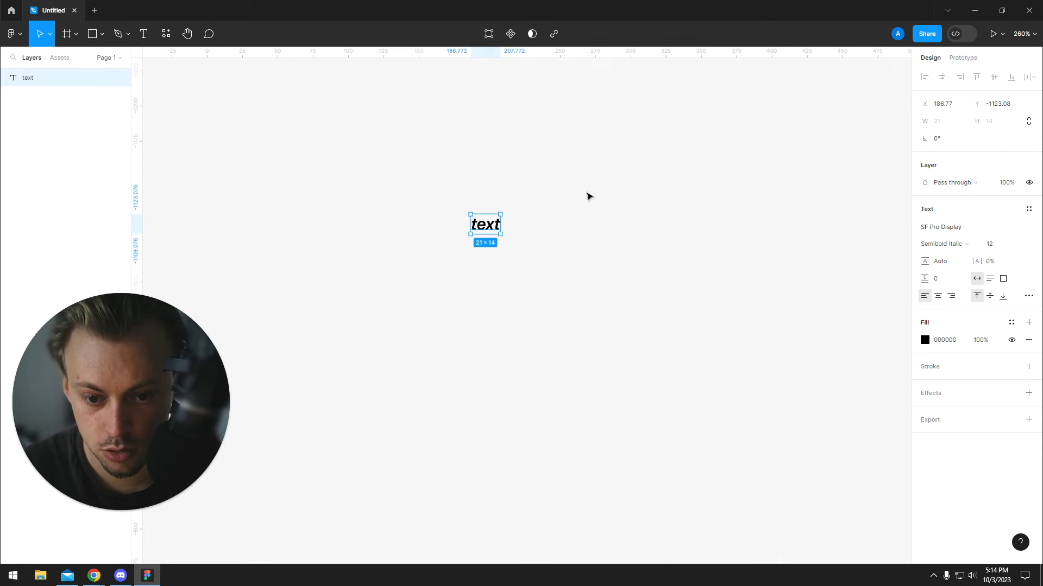
mouse_move(539, 177)
left_mouse_down()
mouse_move(421, 270)
mouse_move(582, 190)
left_mouse_up()
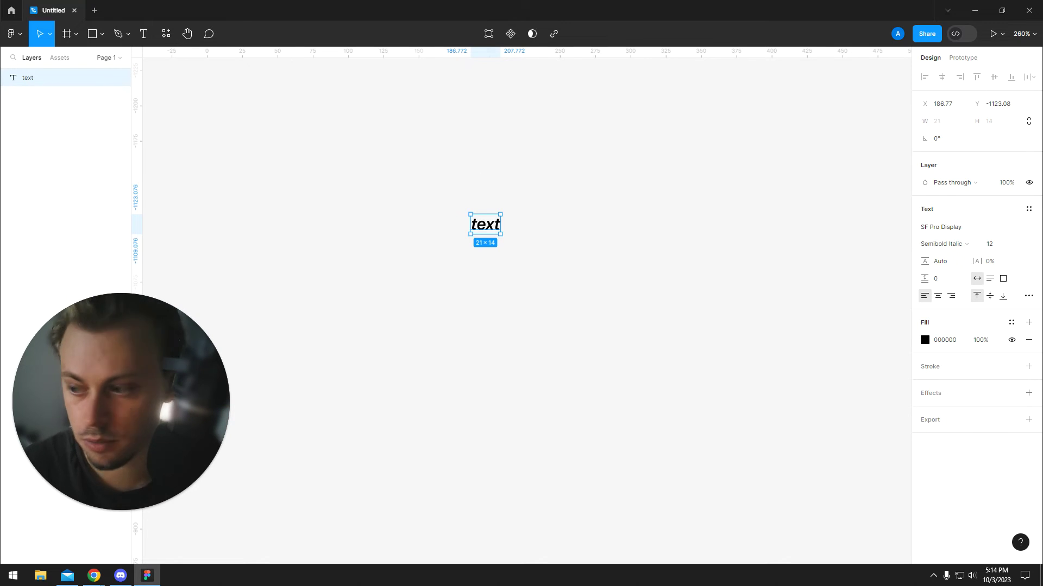
key("alt+Tab")
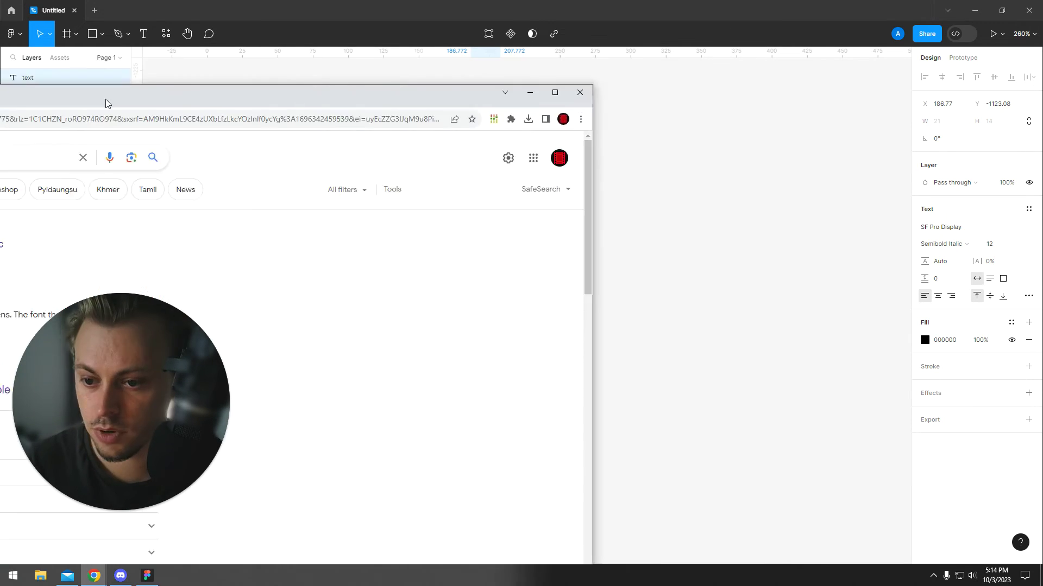
left_click_drag(104, 103, 501, 89)
scroll(412, 227, "down", 3)
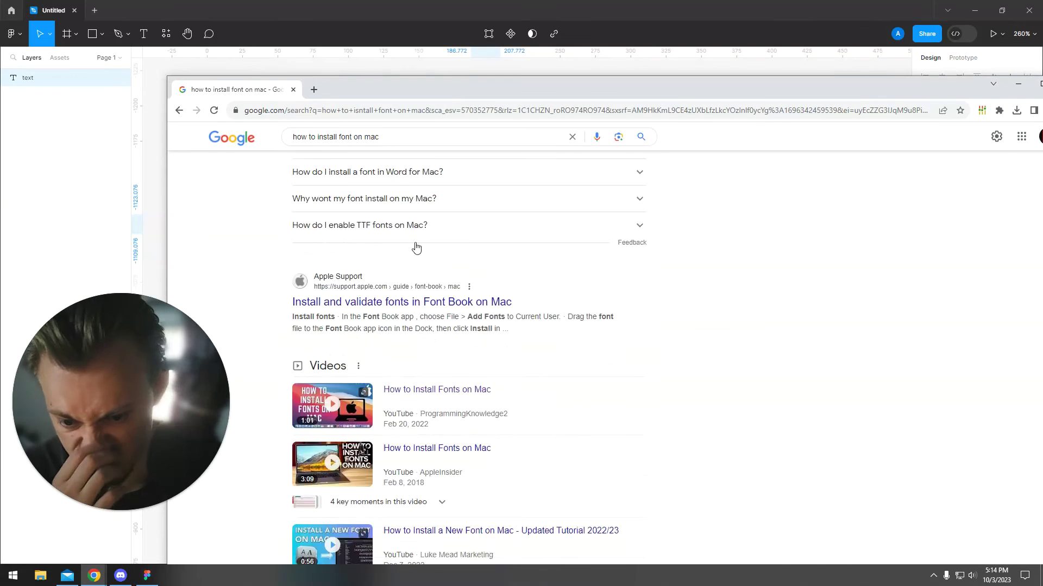
scroll(413, 247, "down", 2)
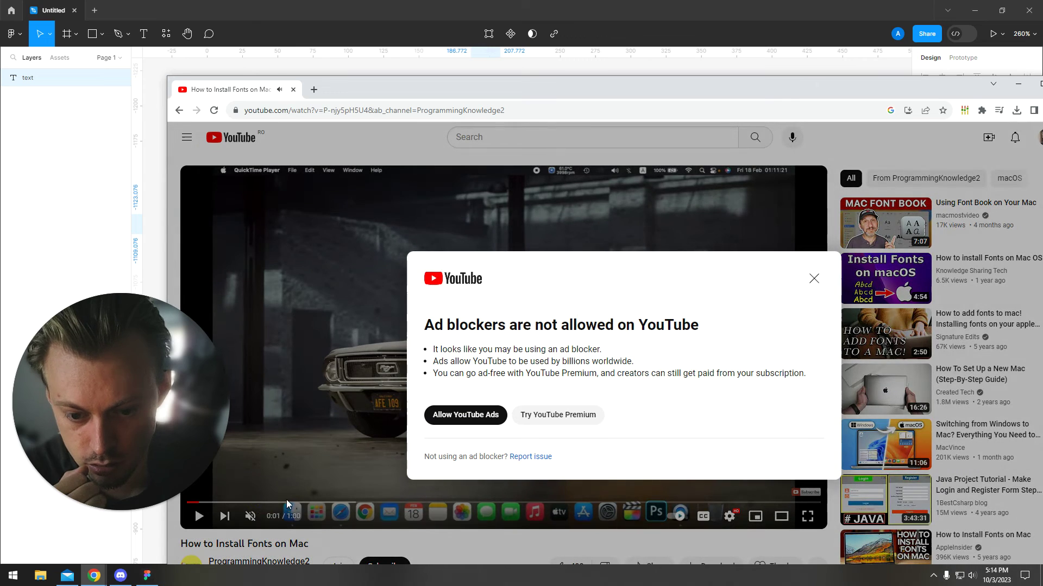
Dismiss the ad-blocker notice and skip ahead through the Mac font-install tutorial video
left_click(813, 280)
left_click(246, 502)
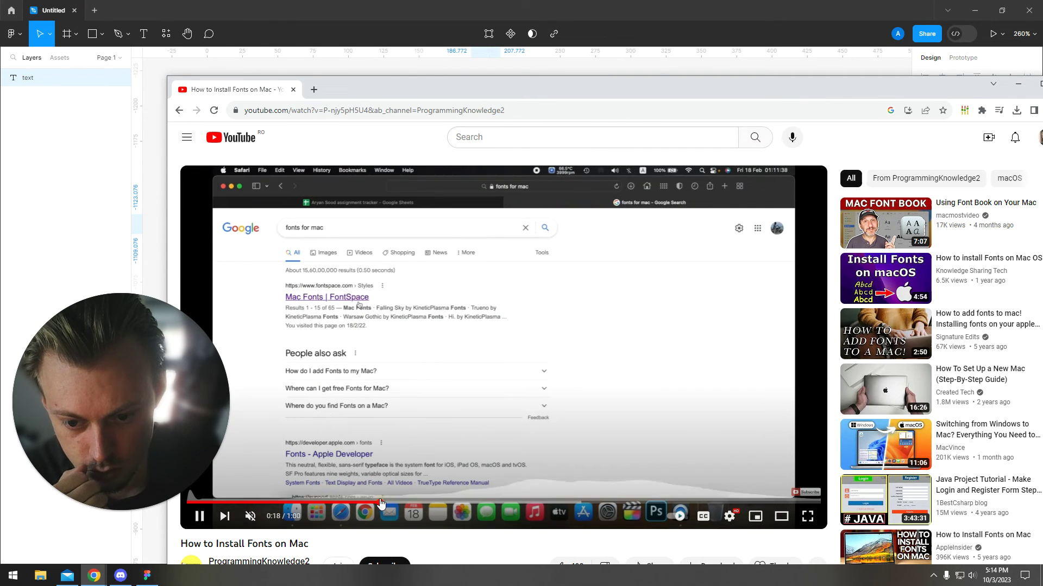
left_click(426, 499)
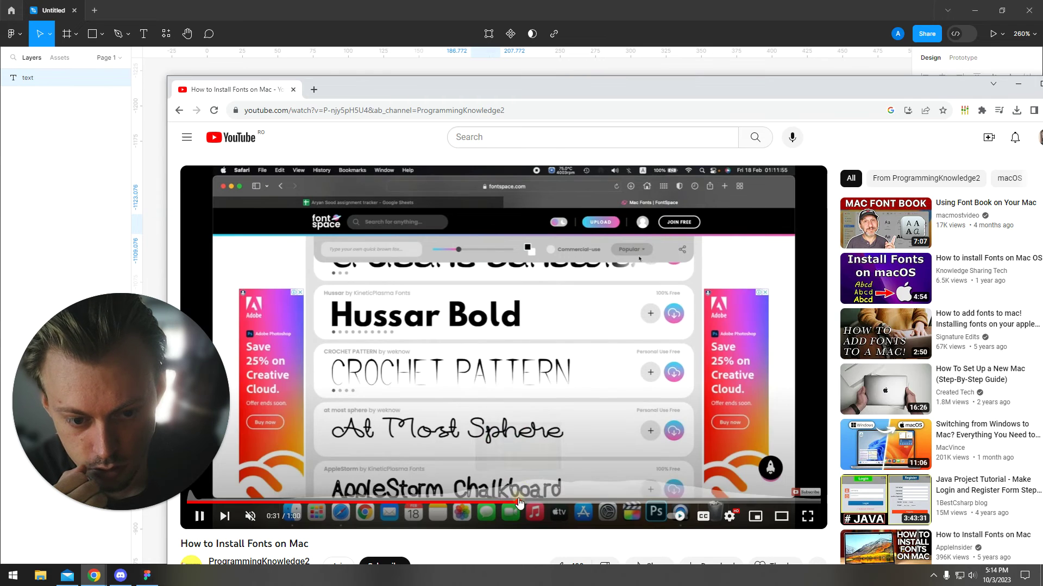
left_click(514, 498)
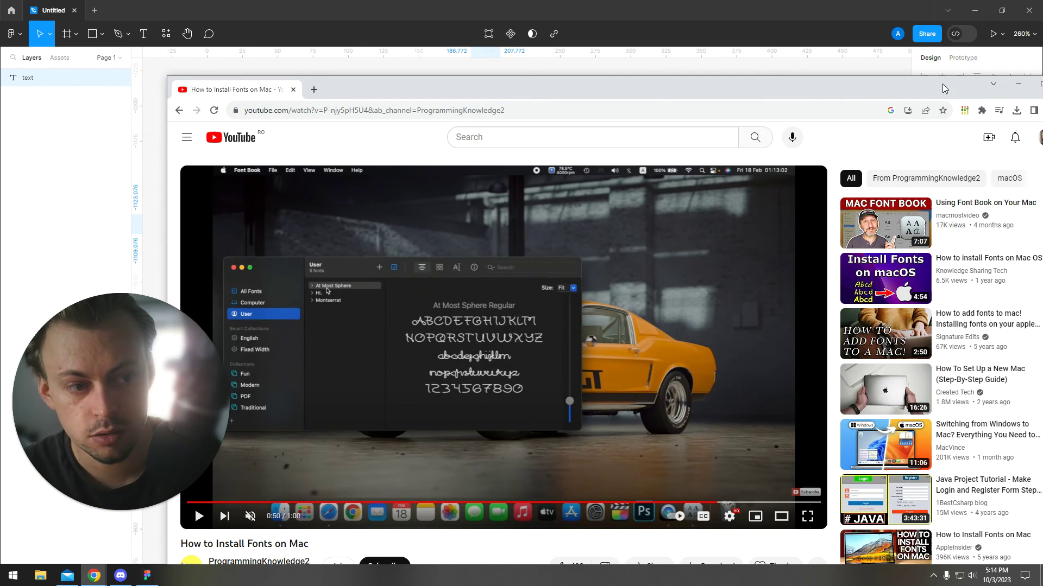
Move Chrome aside and minimize it to return to Figma, revealing hidden tray icons
left_click_drag(908, 92, 740, 93)
left_click(866, 98)
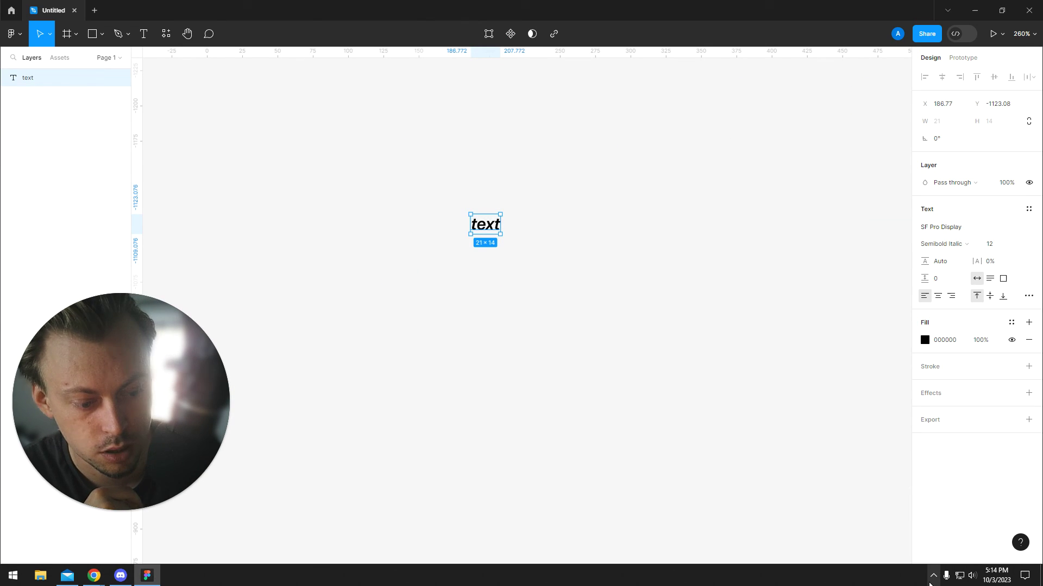
left_click(933, 576)
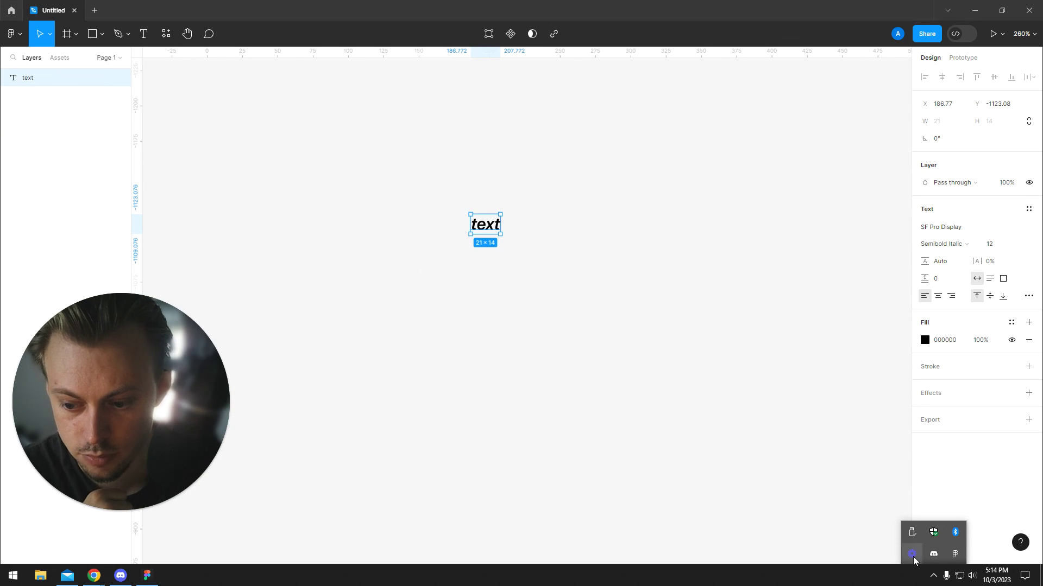